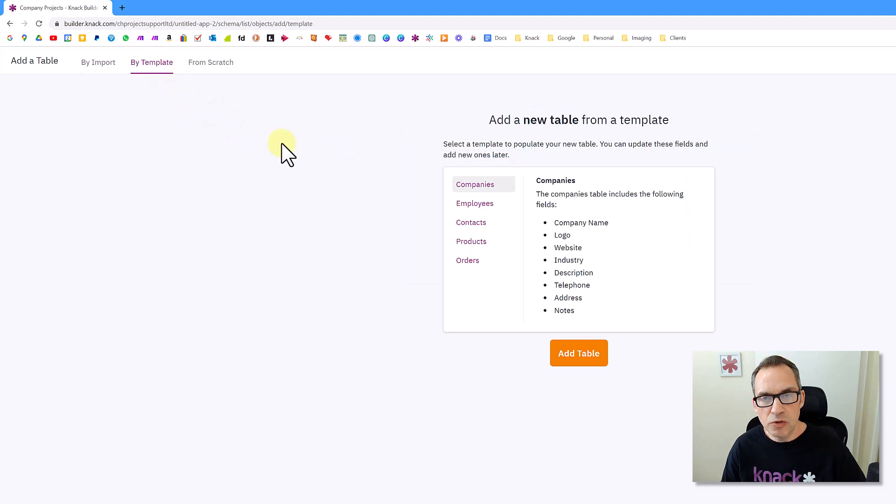
- Create a new table named 'Companies' from scratch
click(480, 186)
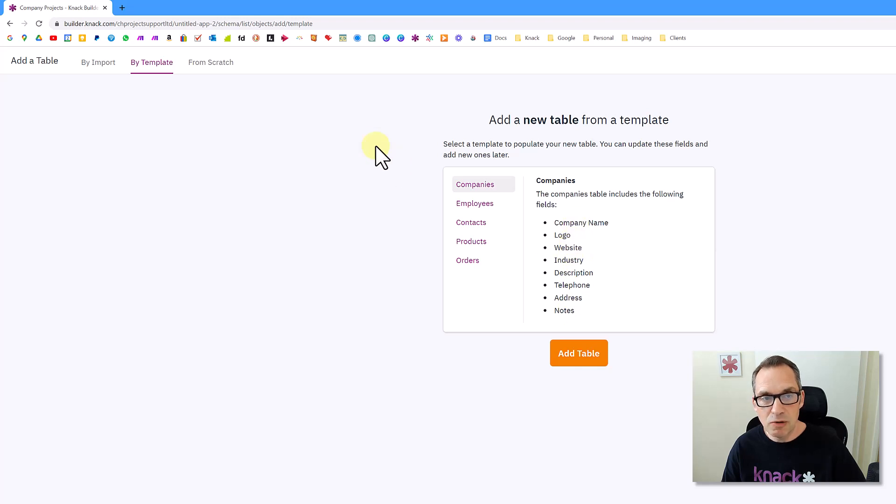
click(211, 65)
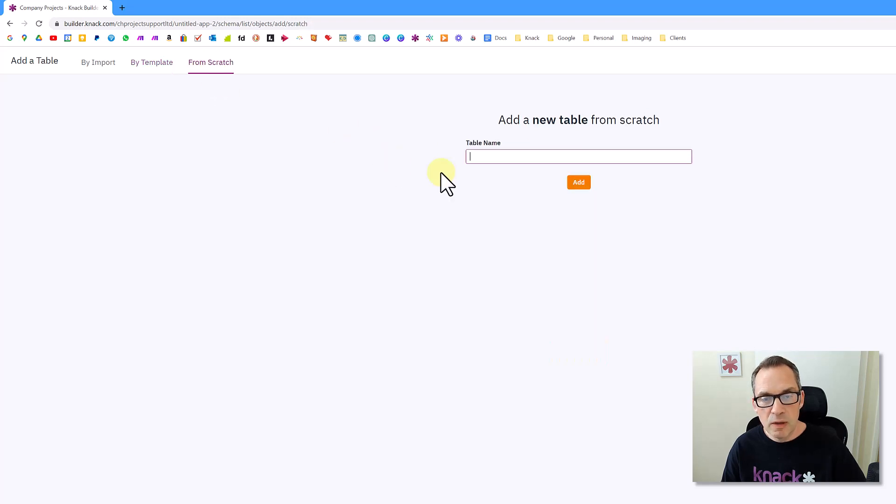
text(Companie)
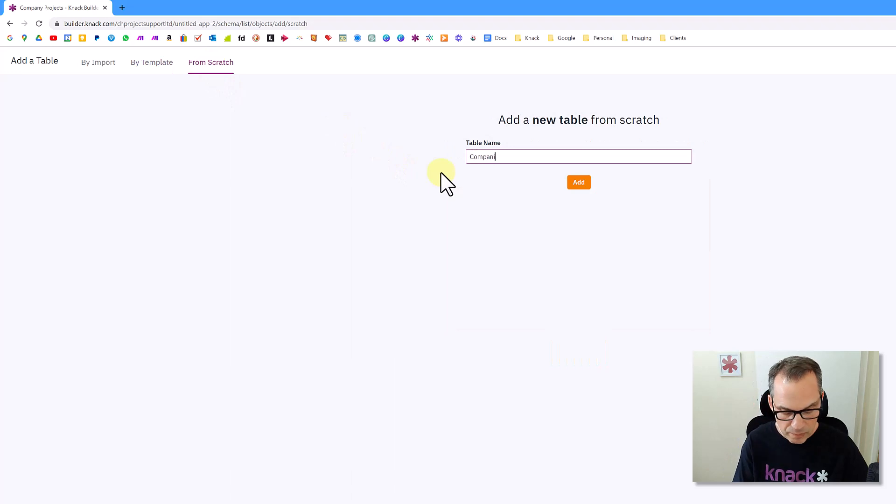
text(s)
click(577, 182)
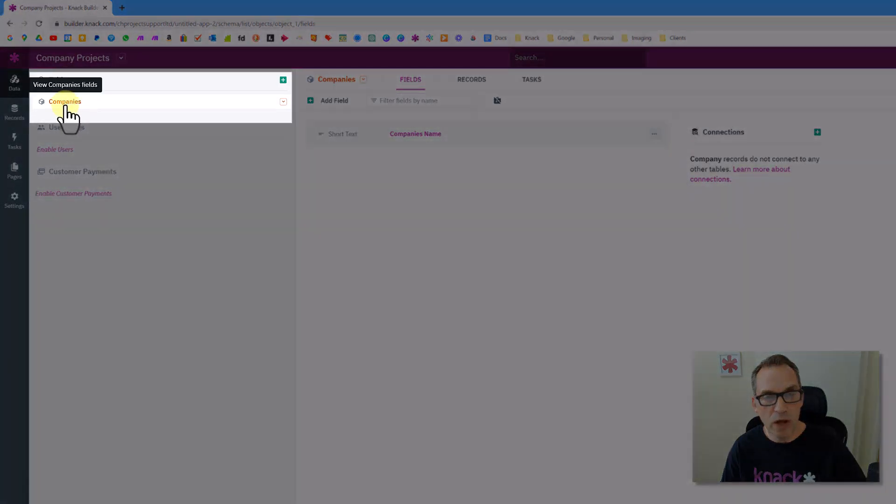
- Rename the 'Companies Name' field to 'Company Name' and save the change
click(66, 105)
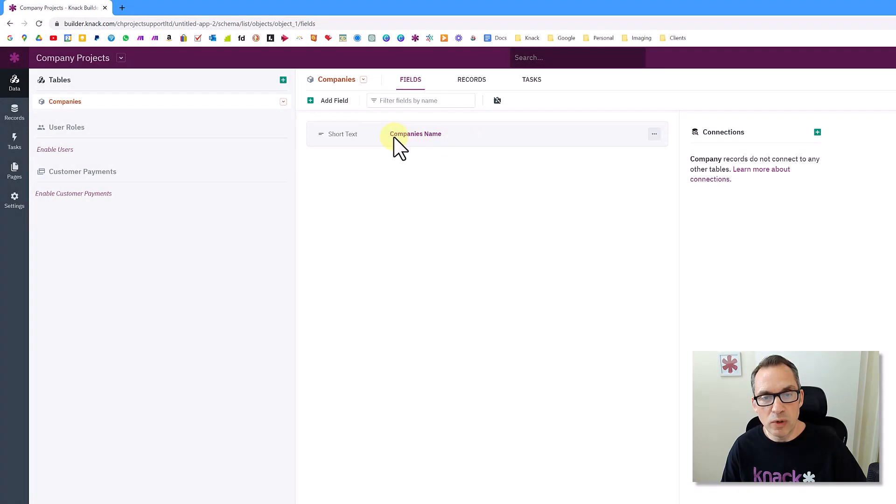
click(433, 134)
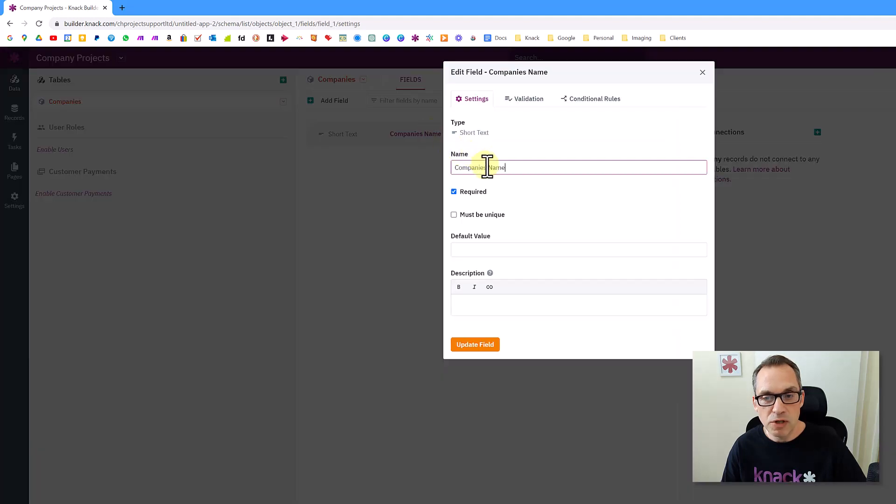
drag(479, 169, 526, 168)
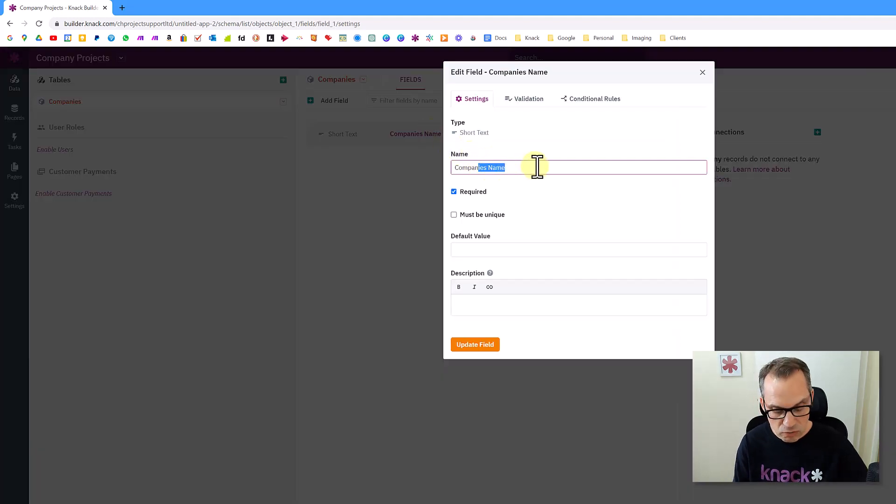
text(y Name)
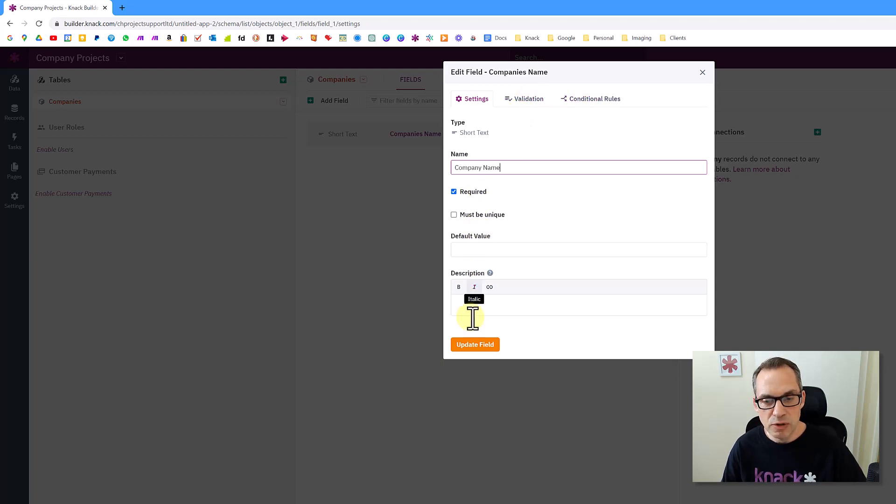
click(475, 346)
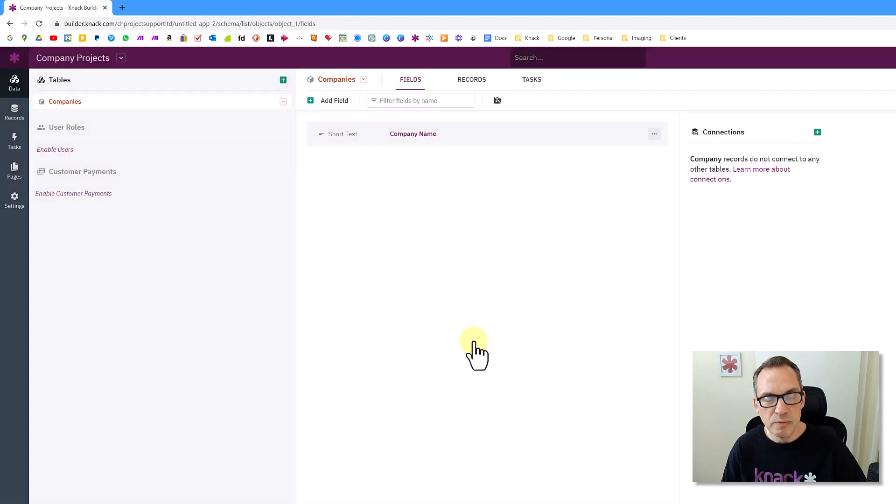
- Show the Add Field panel for Companies, browsing the TEXT and NUMBER field types
click(332, 103)
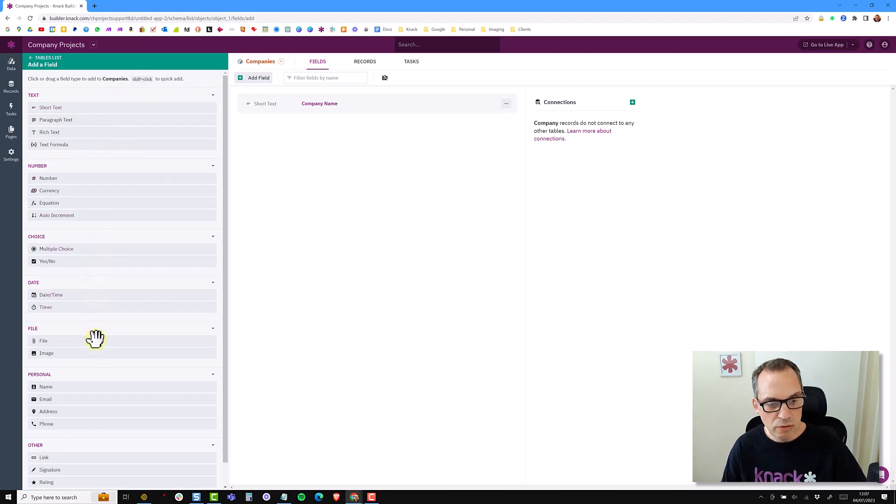
scroll(96, 383, down, 1)
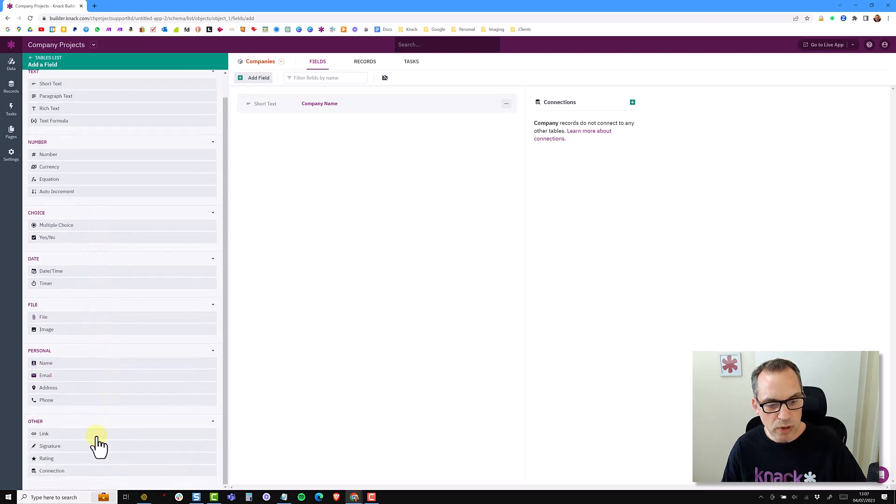
scroll(154, 182, up, 1)
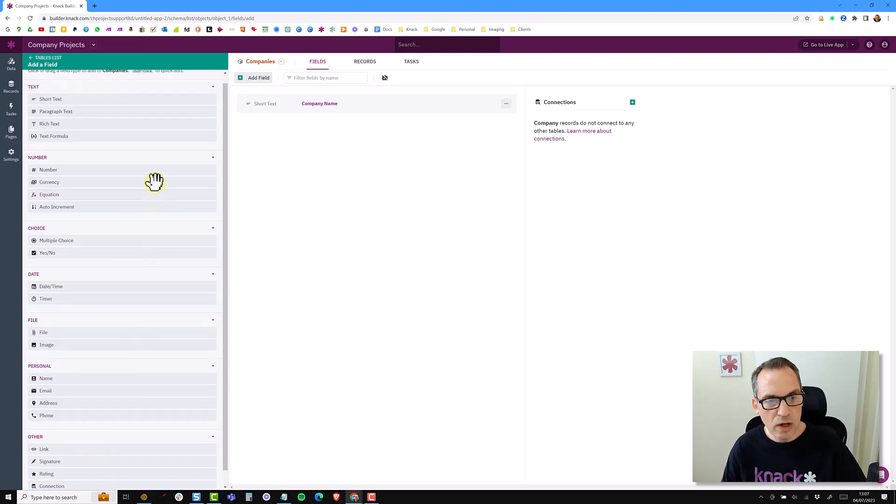
click(213, 97)
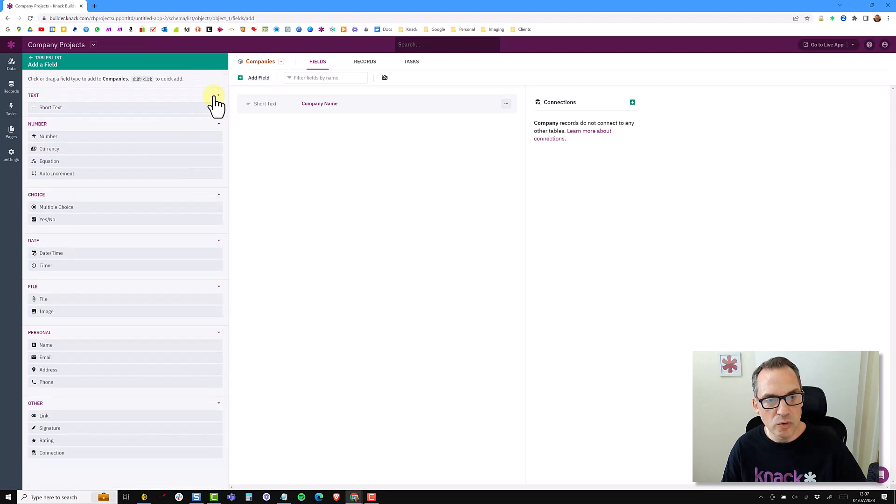
click(219, 109)
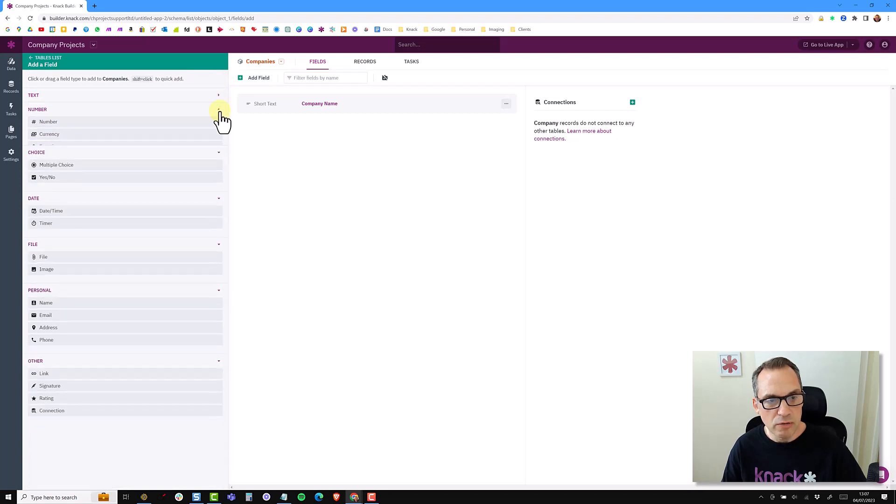
click(219, 98)
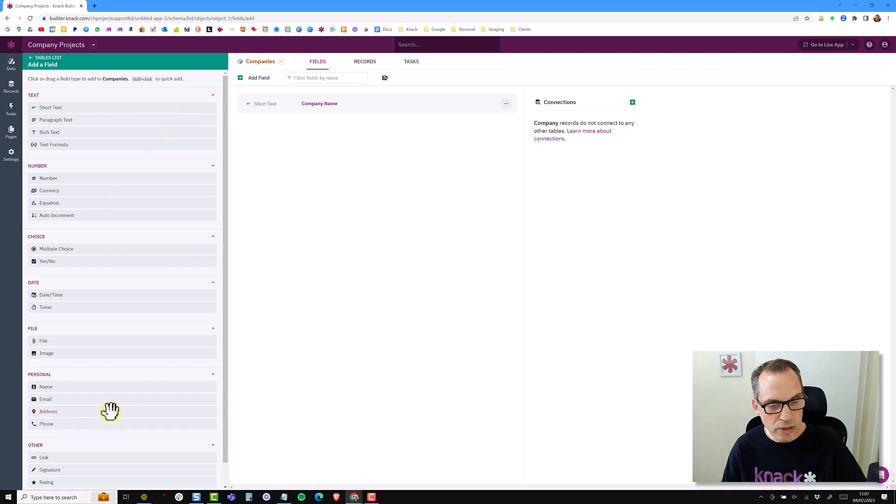
drag(111, 411, 74, 422)
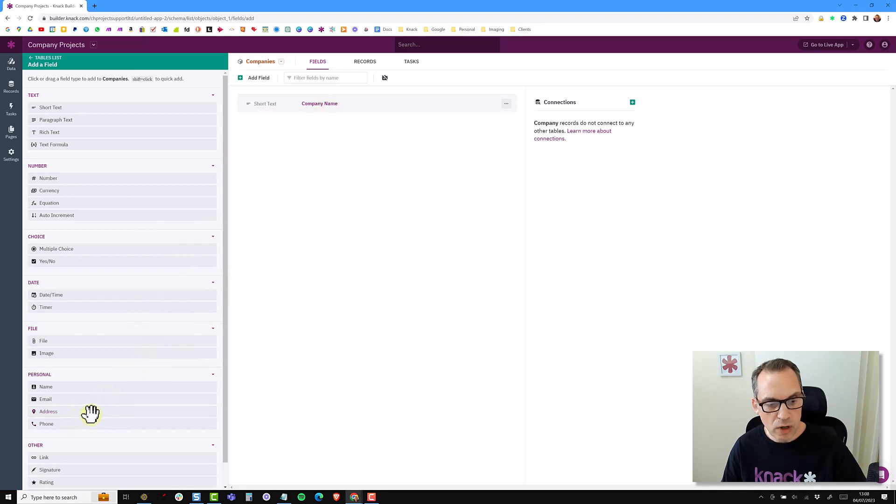
- Add a required Address field with geocoding, auto-complete and U.S. format
click(92, 411)
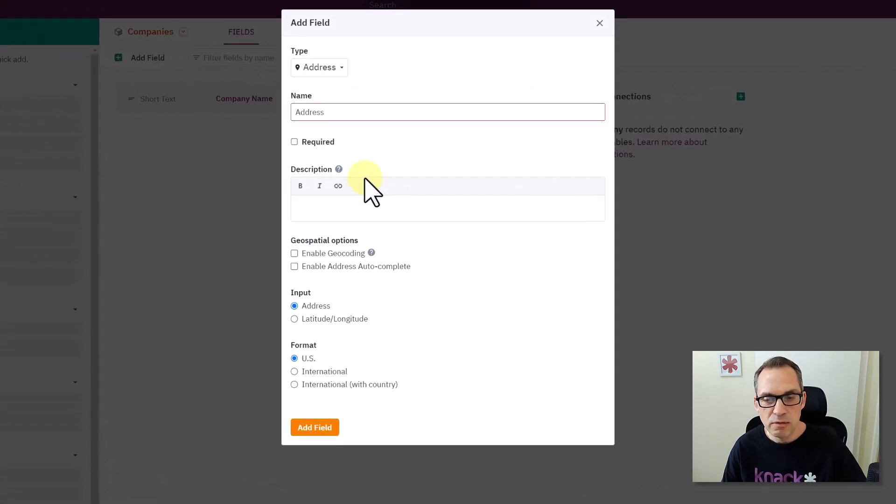
click(326, 140)
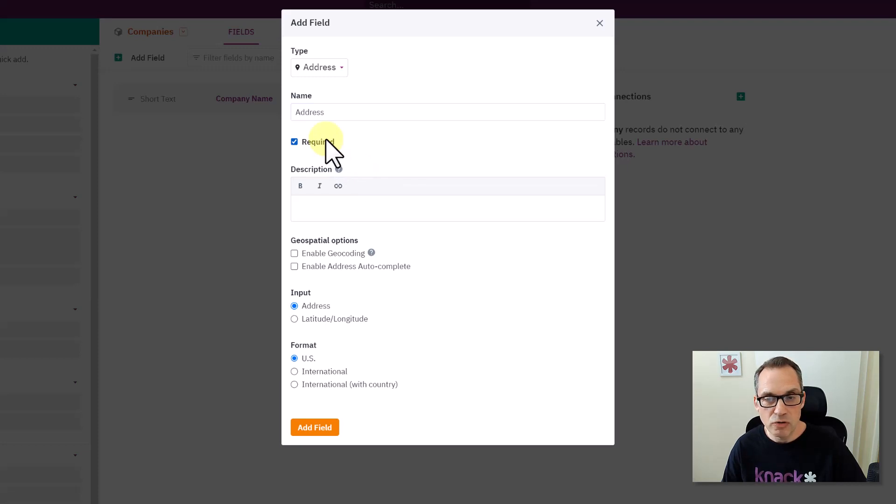
click(325, 255)
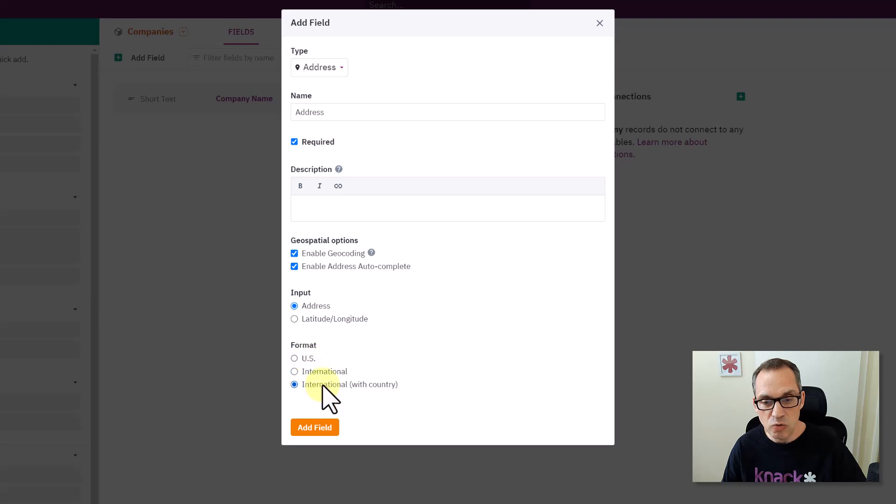
click(309, 358)
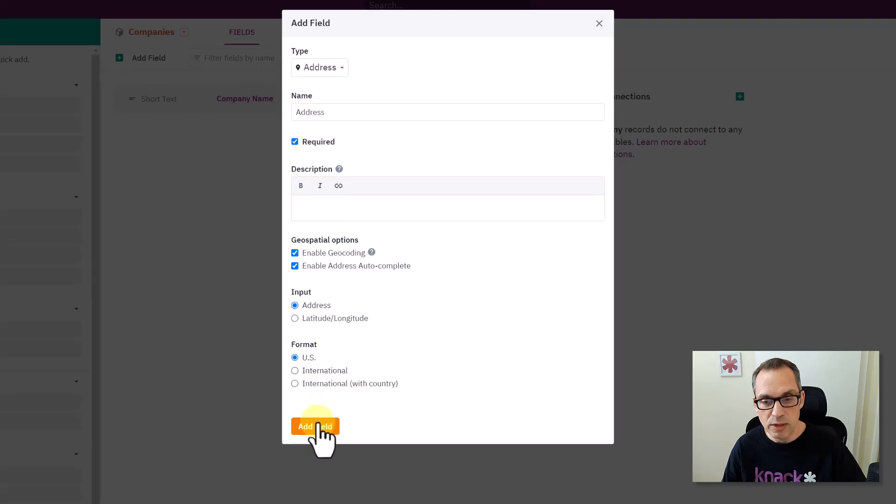
click(317, 427)
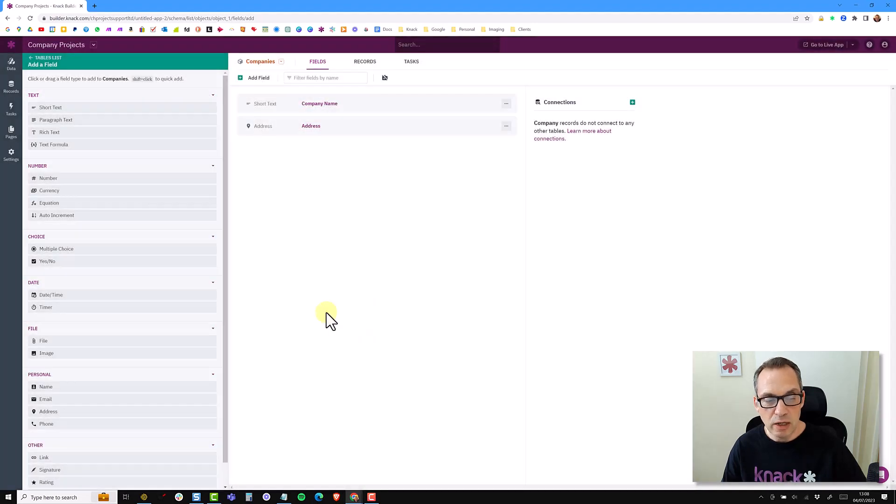
- Add a required 'Website' link field showing the URL in a new window, then view records
click(61, 457)
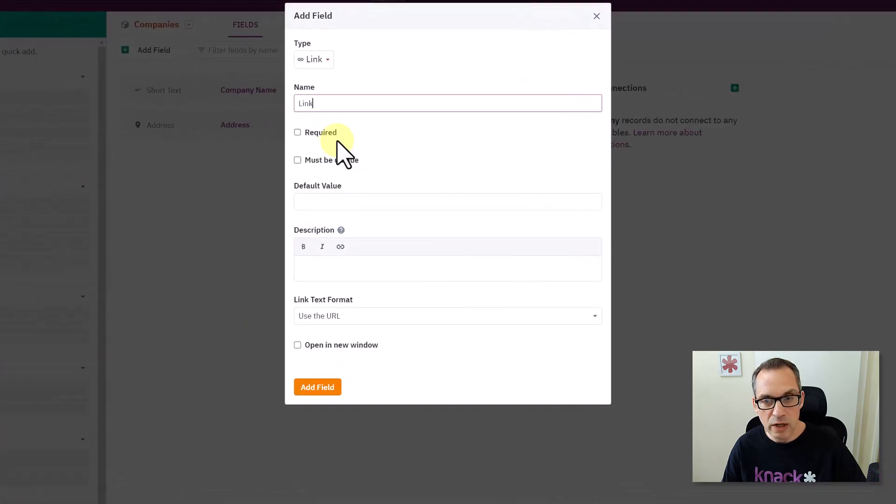
click(322, 134)
drag(317, 103, 296, 102)
text(Website)
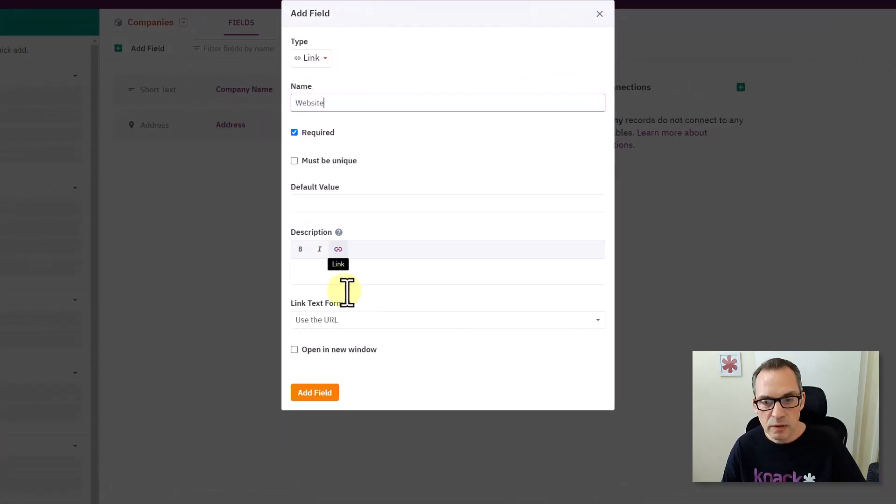
click(346, 321)
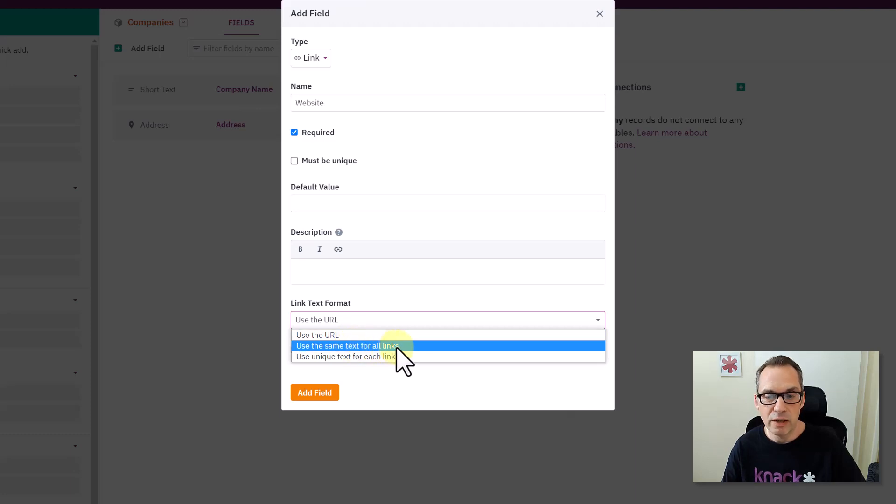
click(352, 335)
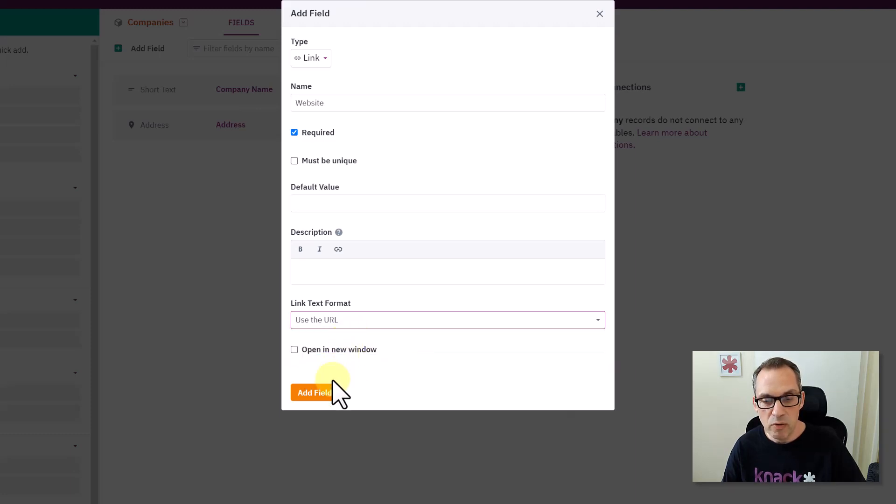
click(311, 349)
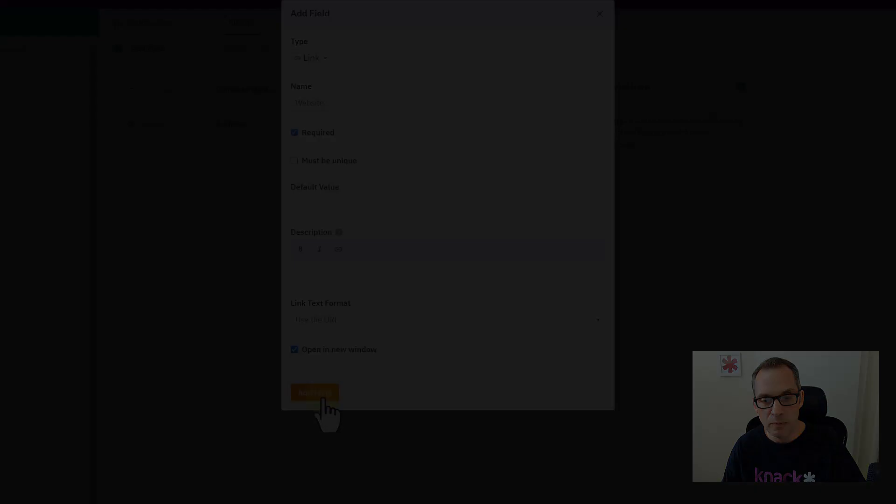
click(315, 392)
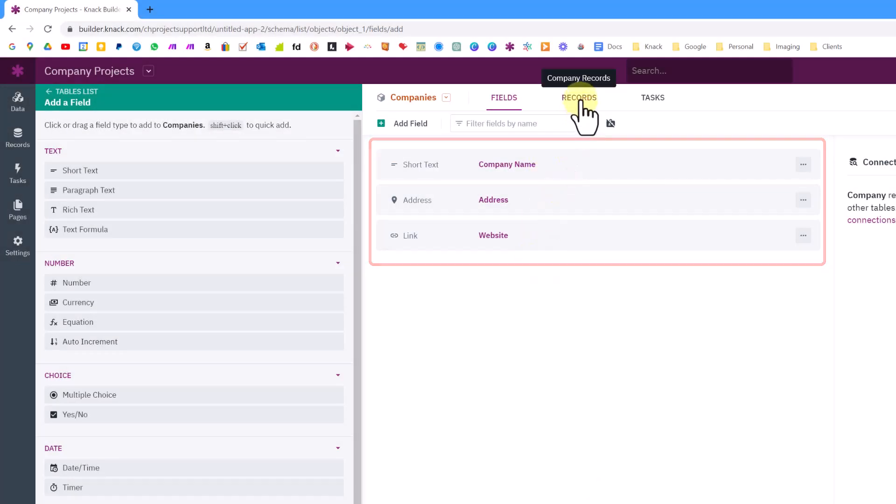
click(540, 93)
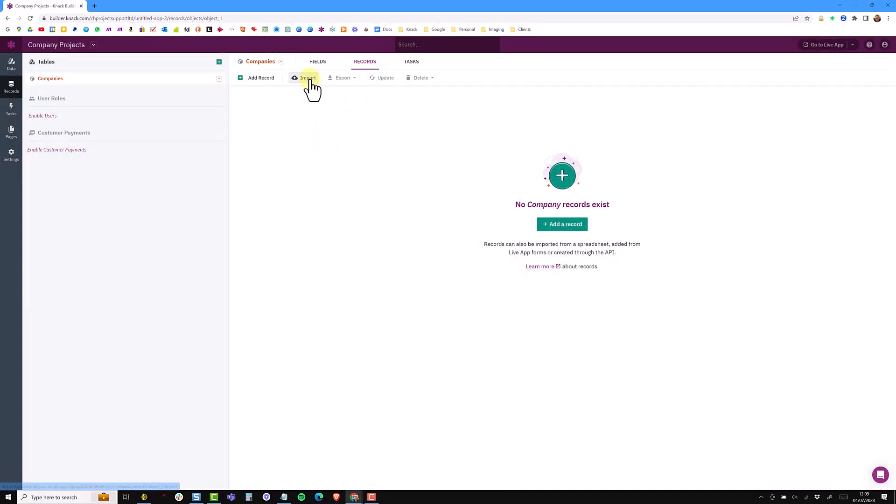
- Add records for Bricks and Mortar, InnoTech Solutions Limited and Stellar Productions
click(562, 225)
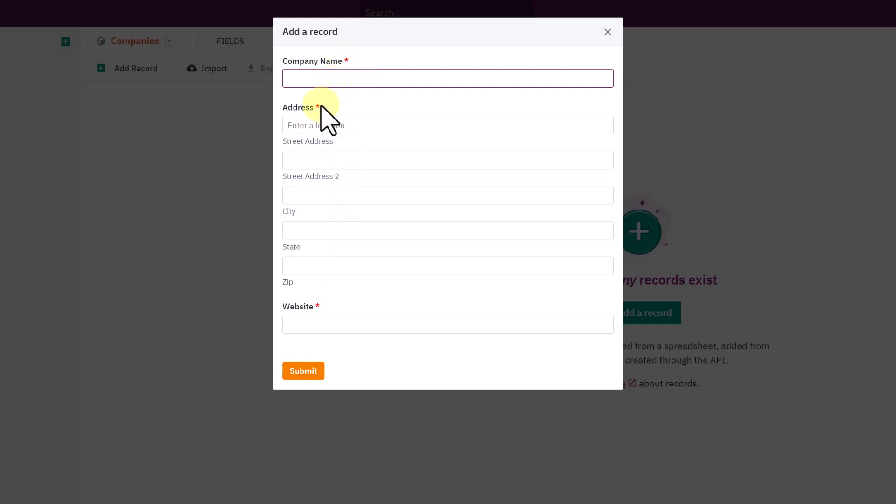
click(358, 217)
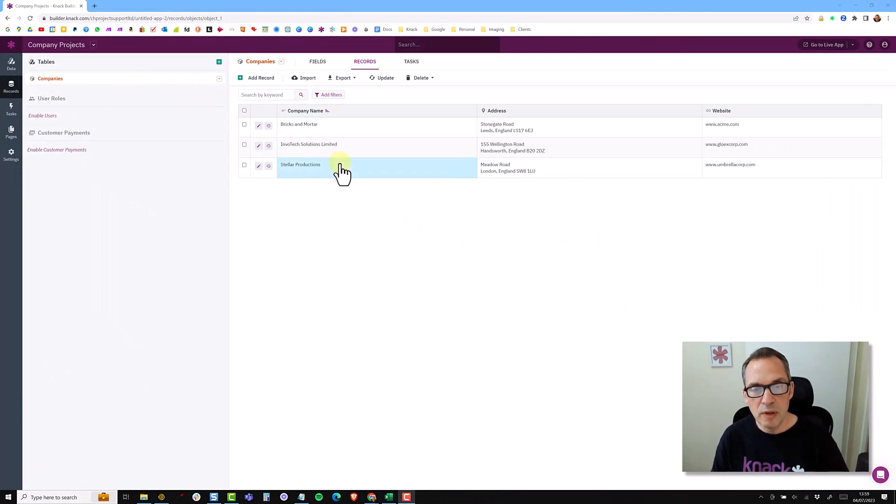
click(262, 79)
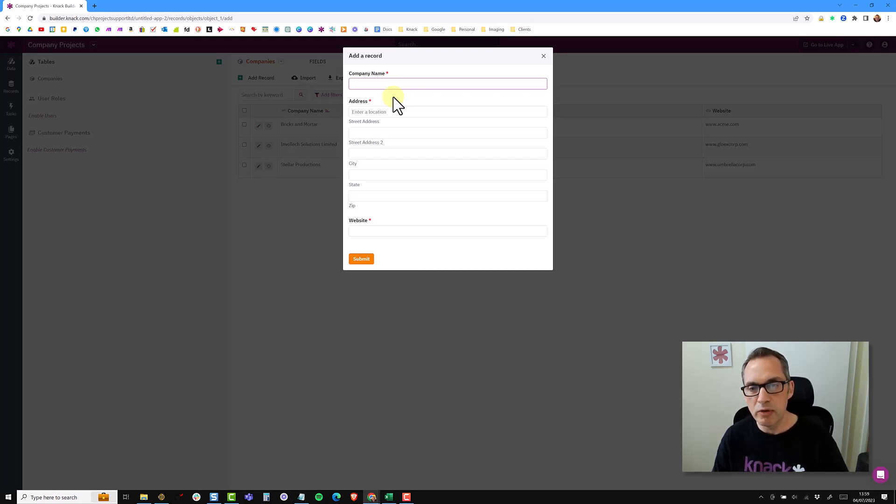
click(543, 56)
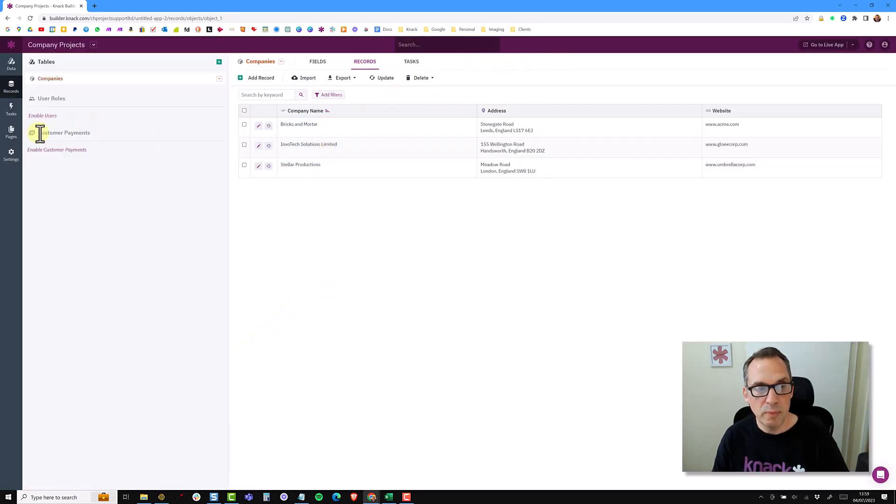
- Create the app's first page as a public page named 'Projects'
click(12, 137)
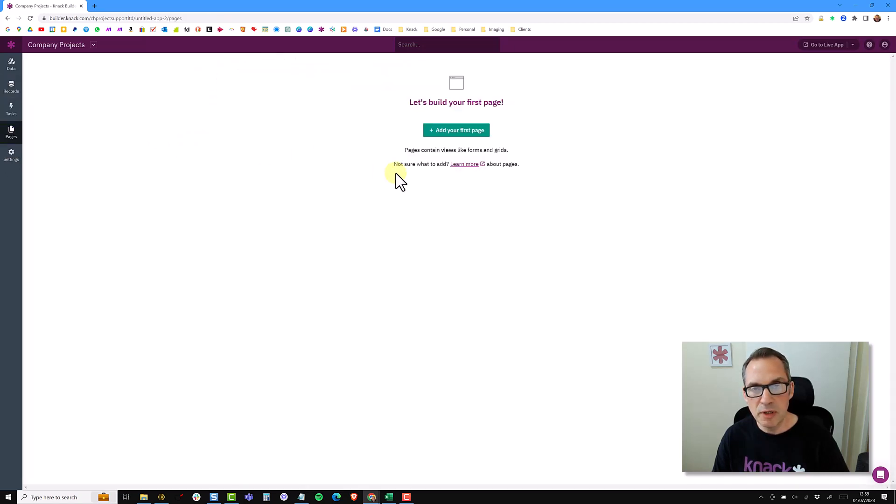
click(462, 137)
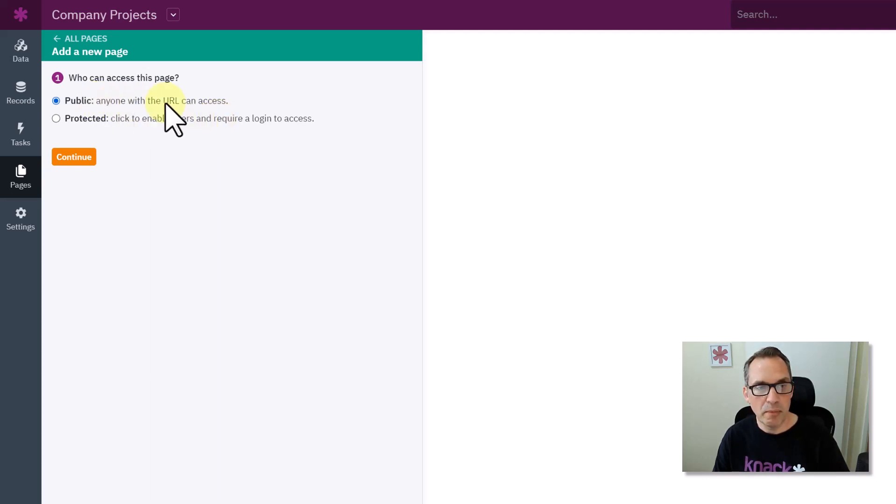
click(77, 157)
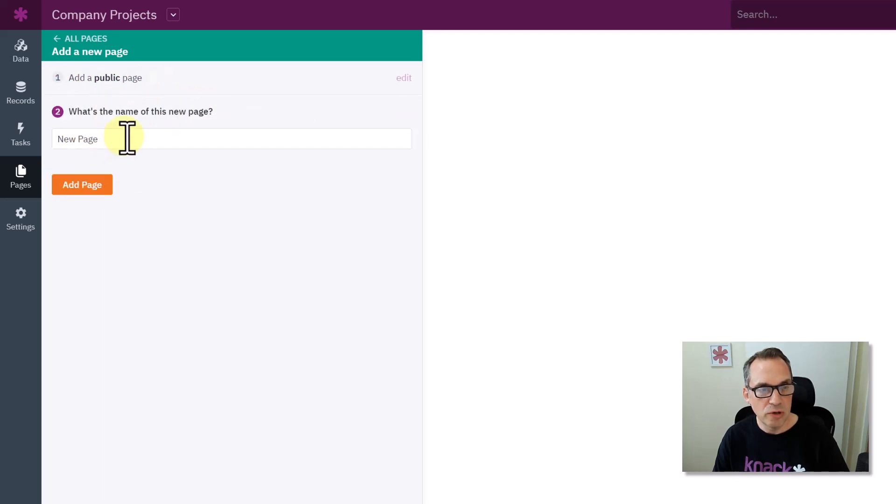
drag(123, 138, 53, 155)
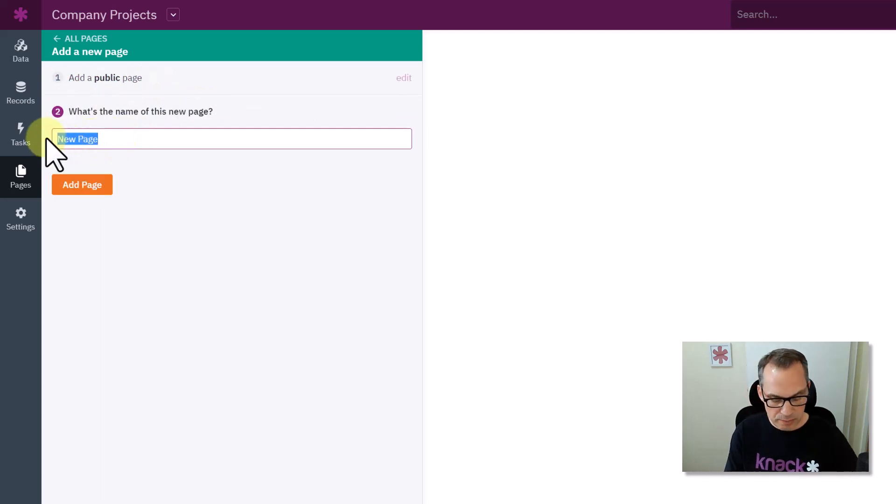
text(Projects)
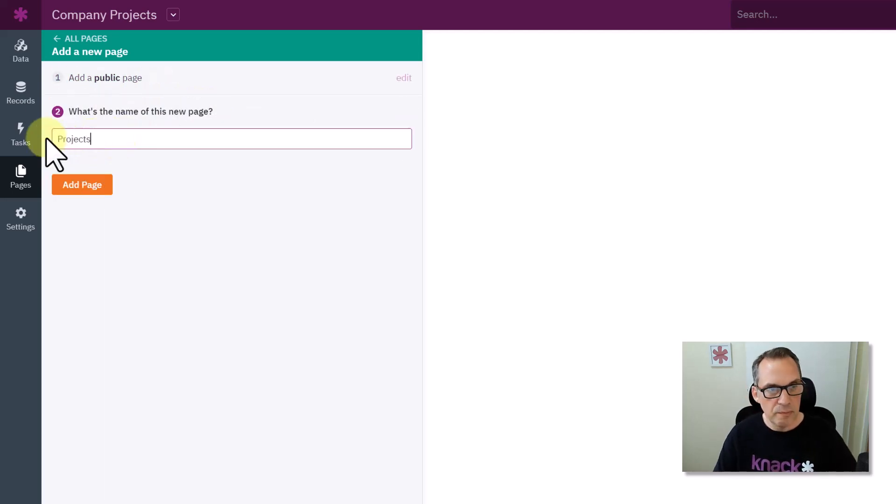
click(76, 185)
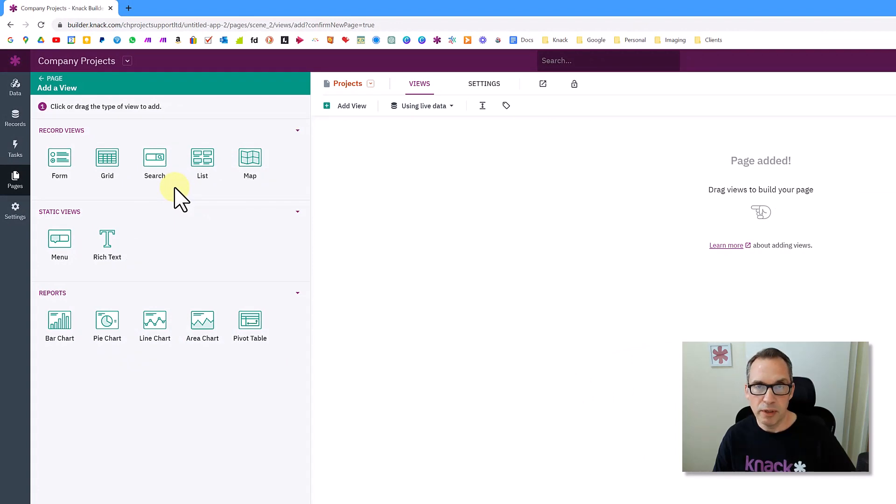
- Add a Companies grid view to Projects with edit-form and details-page links per row
click(112, 161)
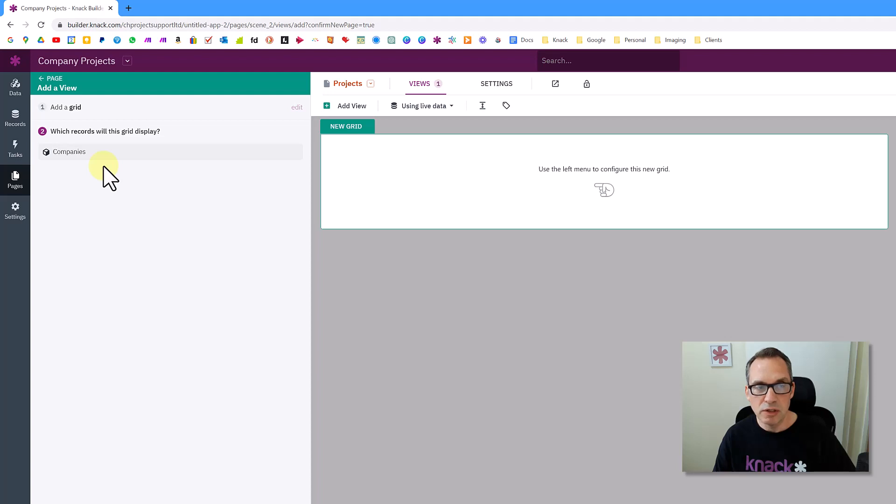
click(82, 153)
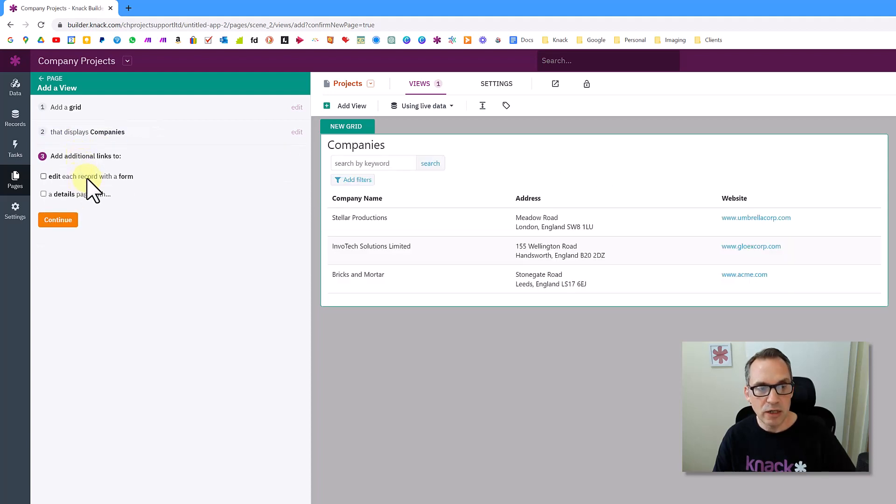
click(89, 177)
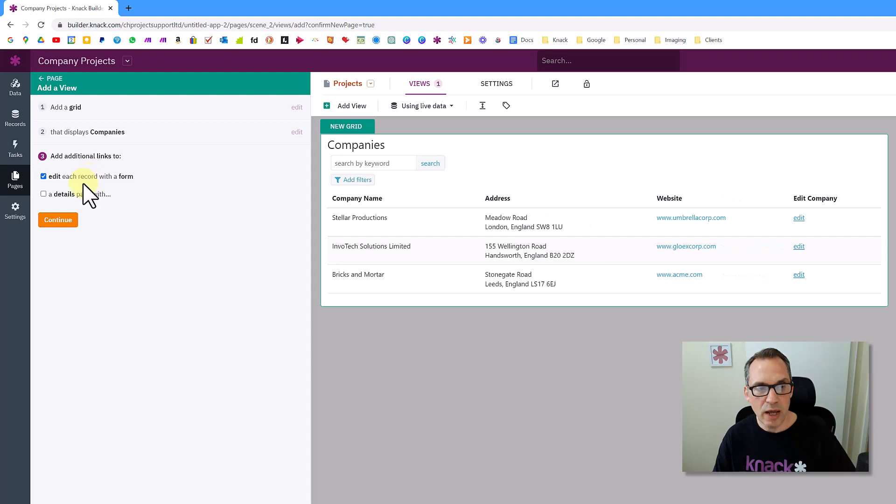
click(76, 192)
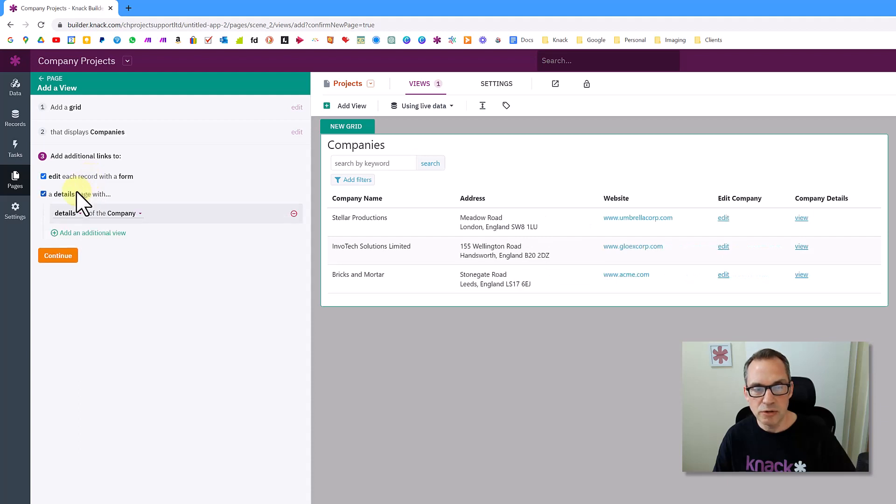
click(59, 256)
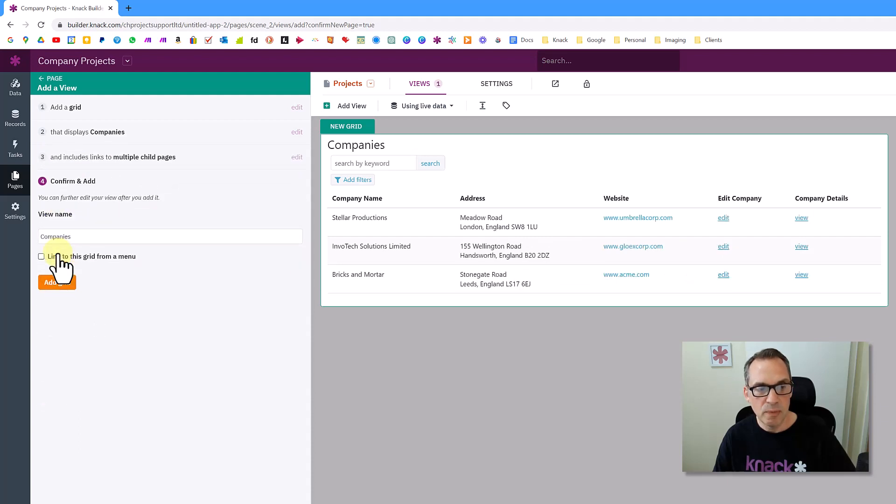
click(714, 252)
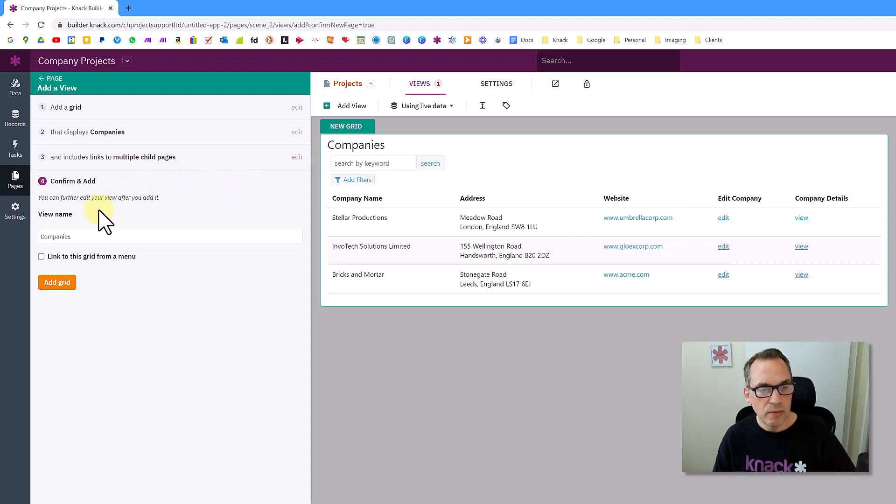
- Save the Companies grid and open the live app in a new tab
click(57, 283)
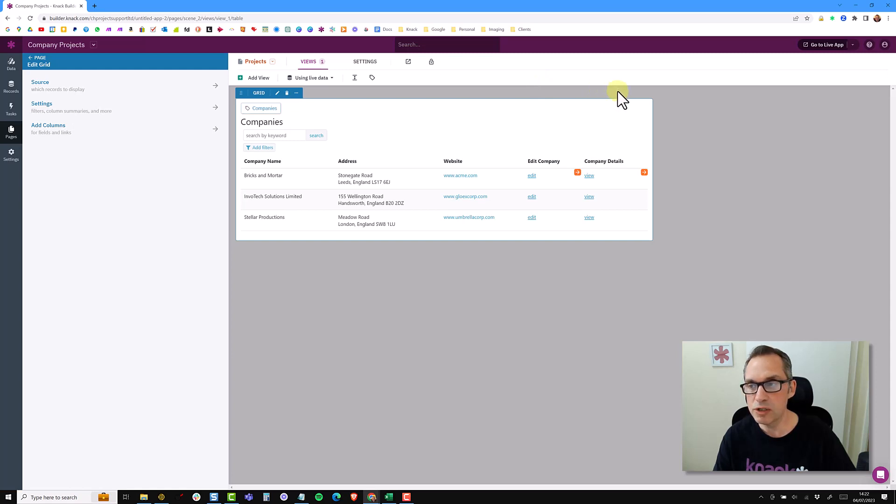
click(832, 47)
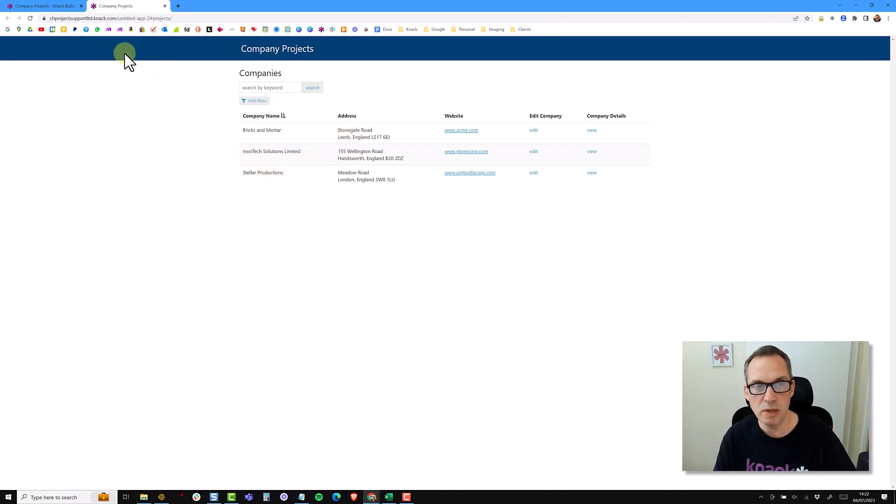
- In the live app, sort companies by name descending and back, then dismiss the filter options
click(138, 18)
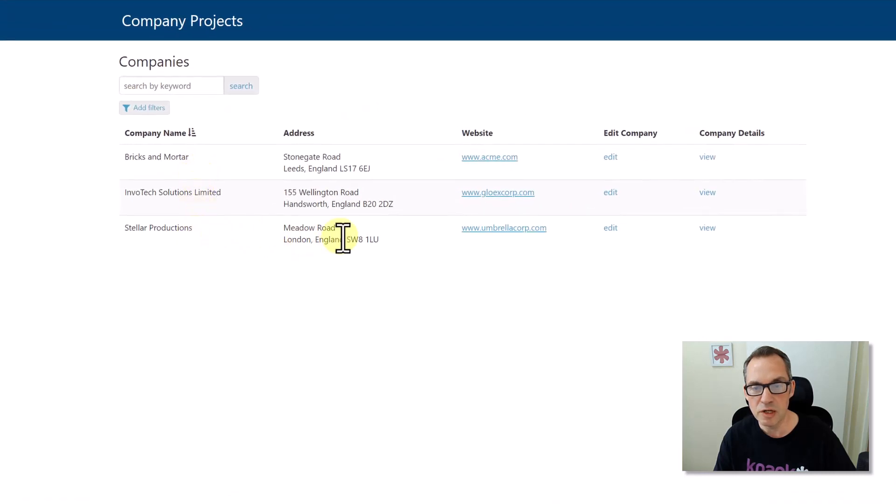
click(180, 135)
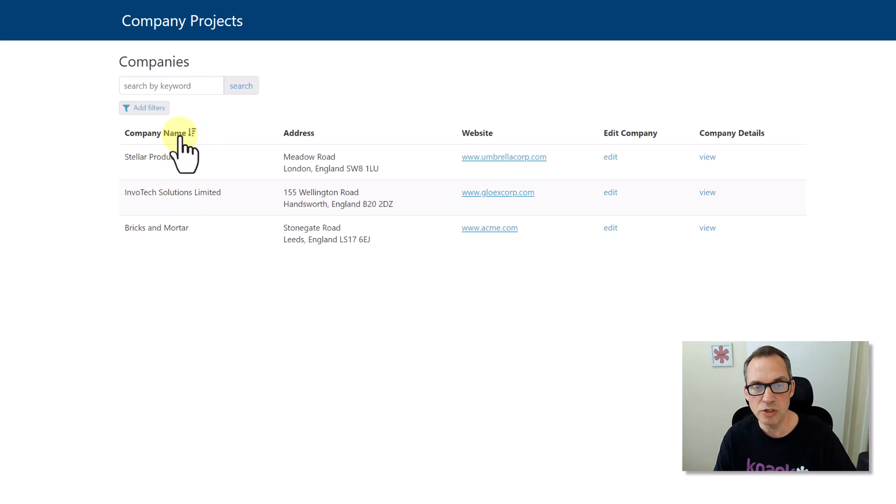
click(180, 134)
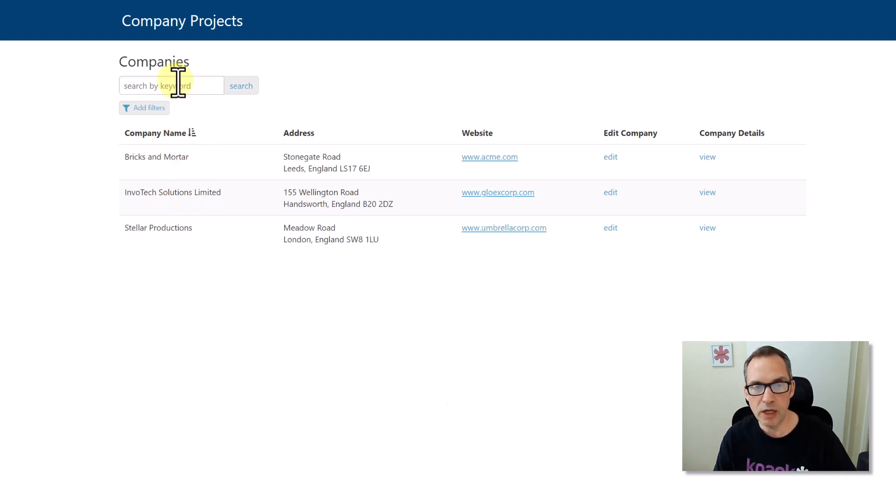
click(149, 112)
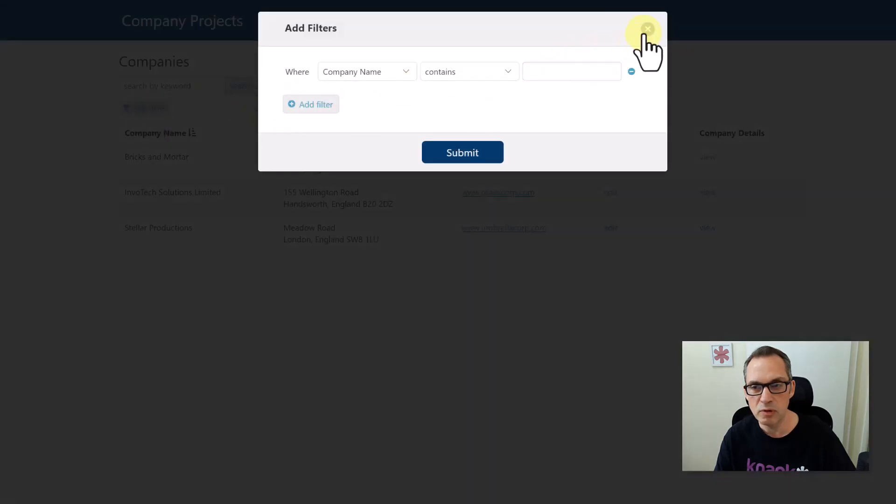
click(648, 29)
- Open Bricks and Mortar's edit form, return to Projects, then view its details
click(609, 158)
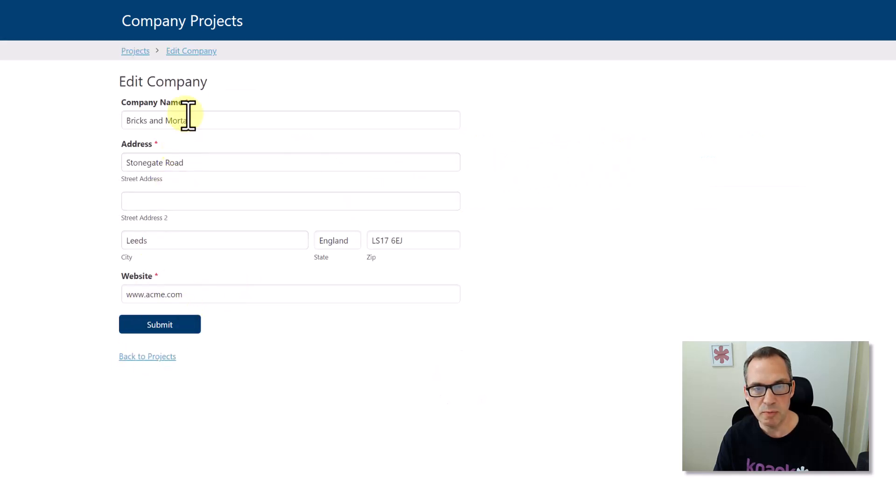
click(136, 51)
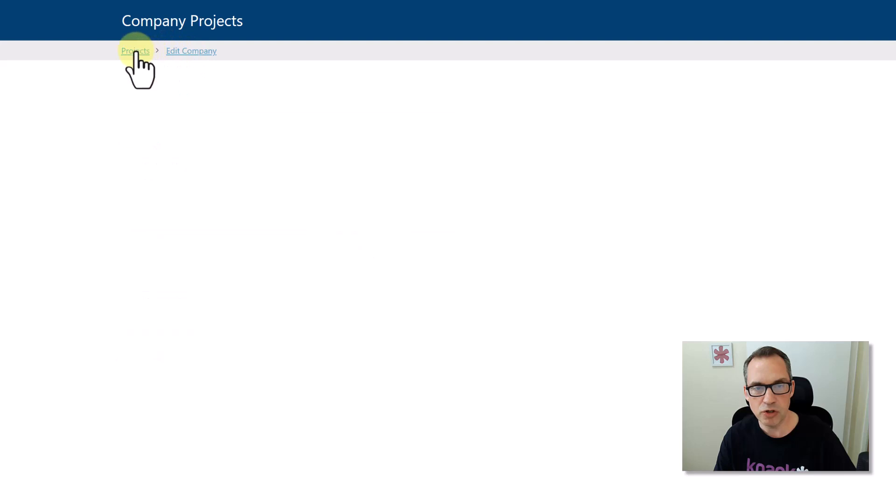
click(706, 157)
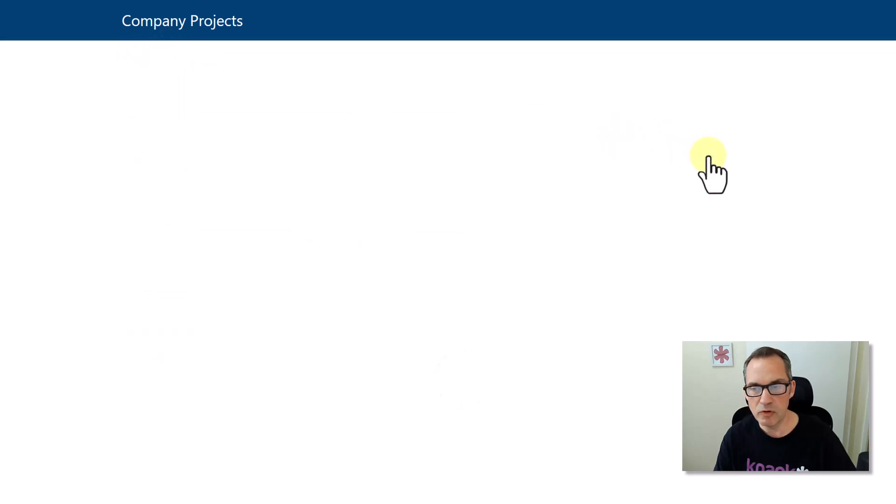